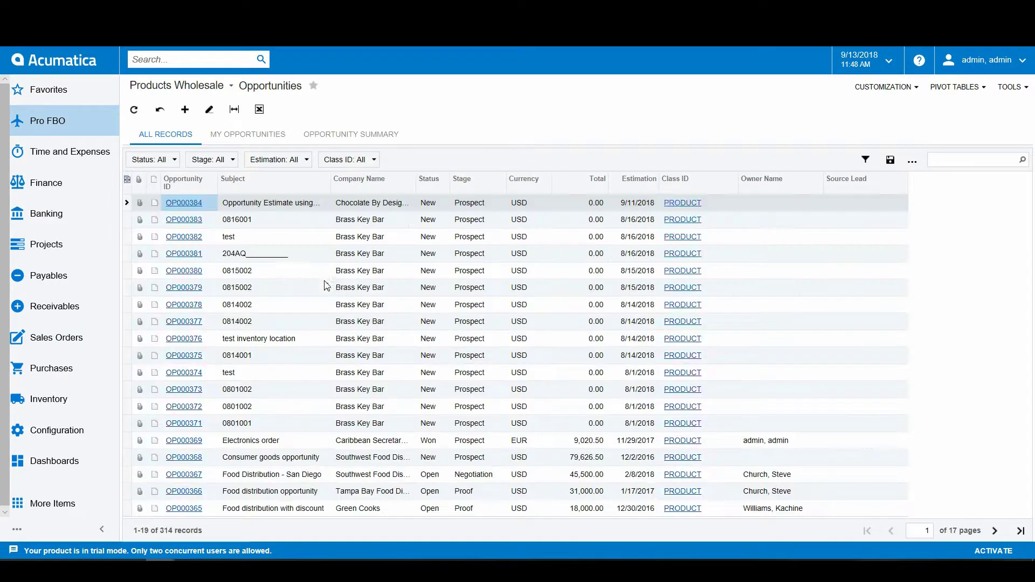
Step: Open the "Opportunity Estimate using Service Profiles to a Project" opportunity and examine the cost and revenue budgets of its B204TRCL service profile
{"action": "left_click", "coordinate": [197, 202]}
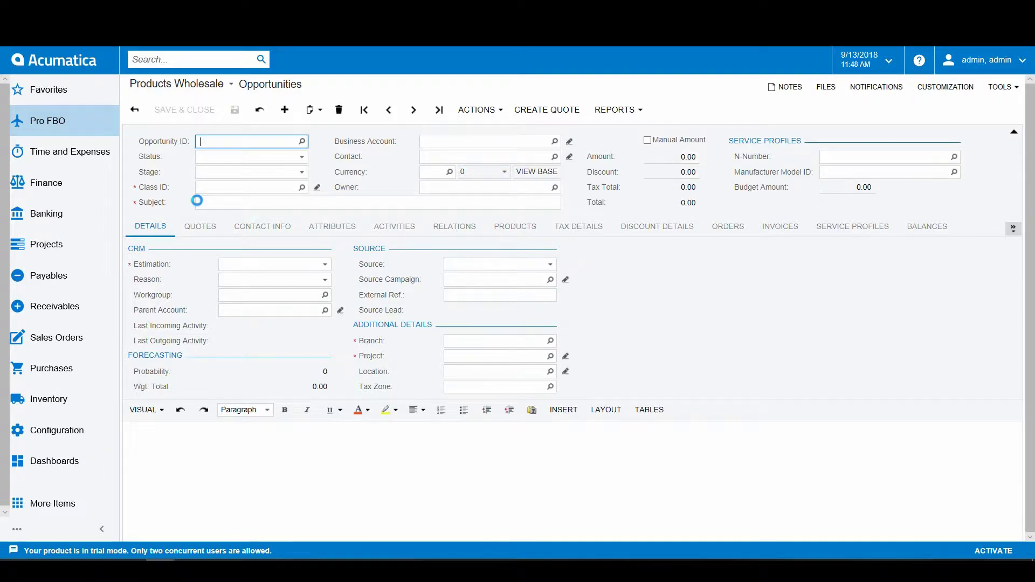
{"action": "left_click", "coordinate": [853, 231]}
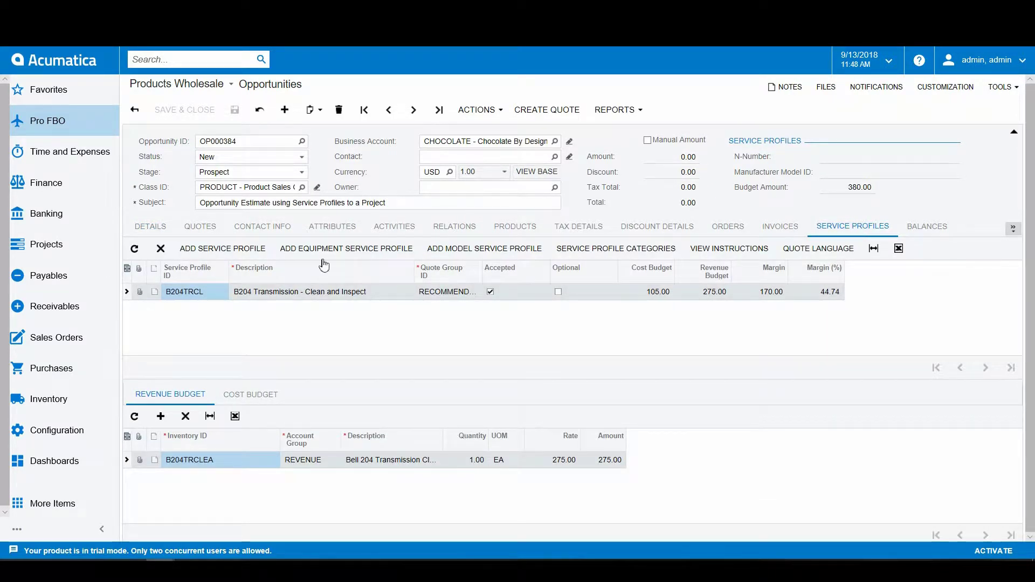
{"action": "left_click", "coordinate": [289, 295]}
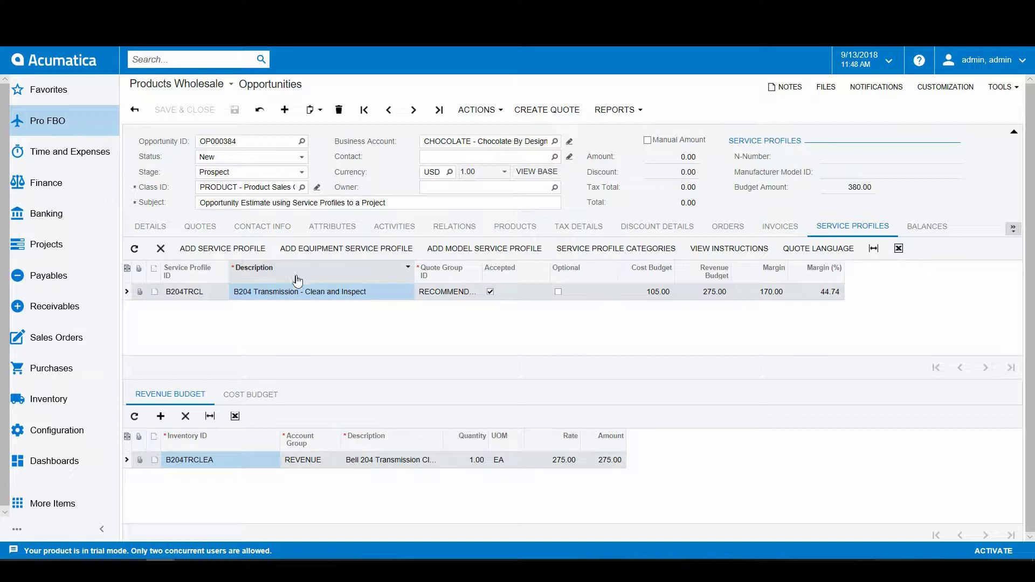
{"action": "left_click", "coordinate": [458, 295]}
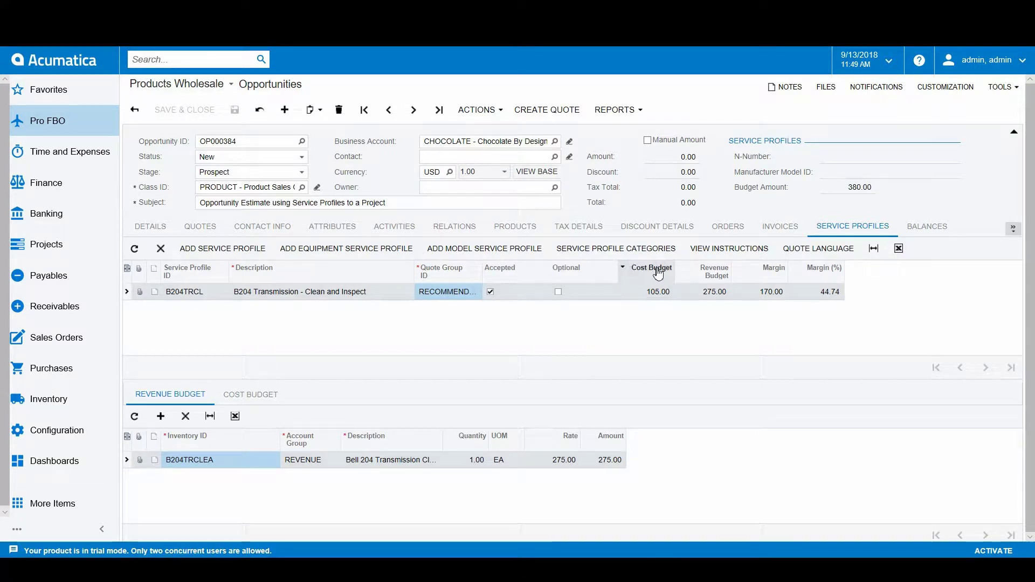
{"action": "left_click", "coordinate": [259, 394]}
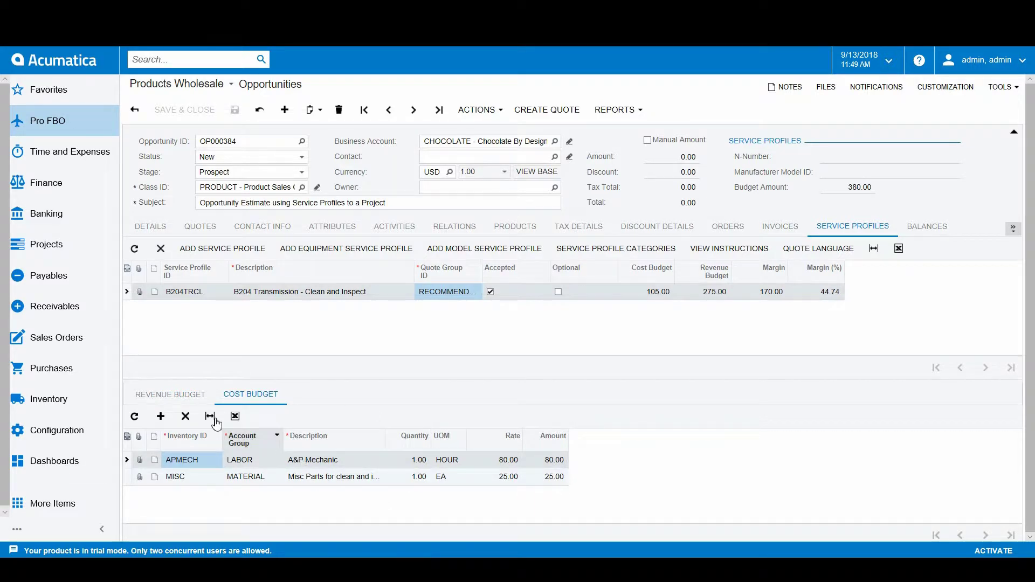
{"action": "left_click", "coordinate": [169, 394]}
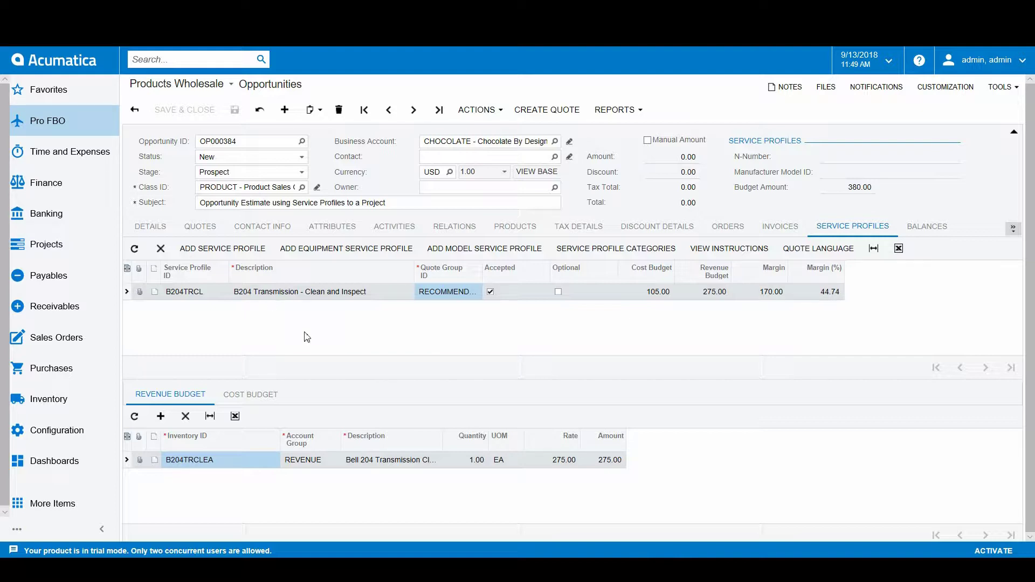
Step: Add the service profile B204TROVERH, B204 Transmission - Overhaul, to the opportunity
{"action": "left_click", "coordinate": [247, 252]}
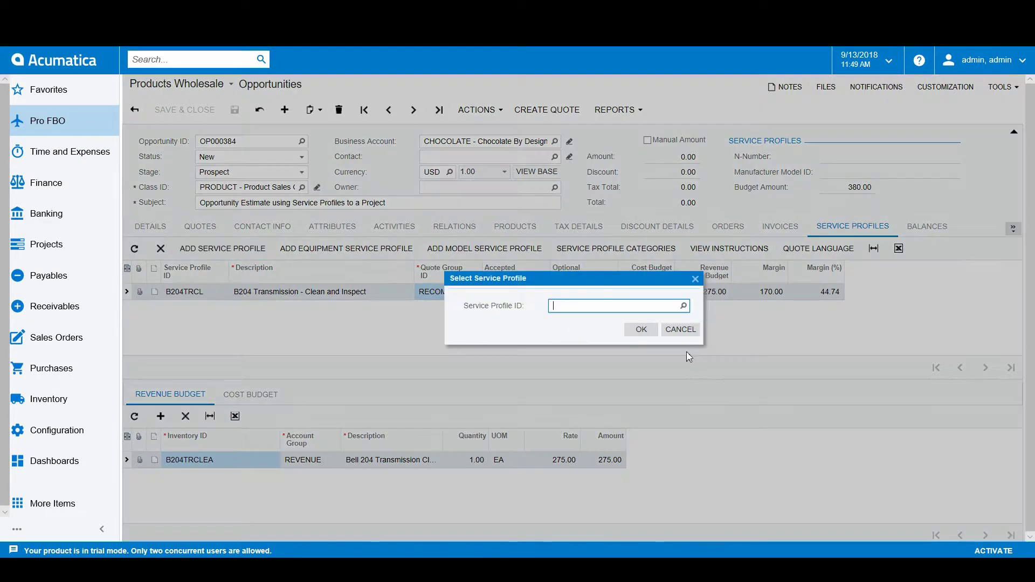
{"action": "left_click", "coordinate": [683, 306]}
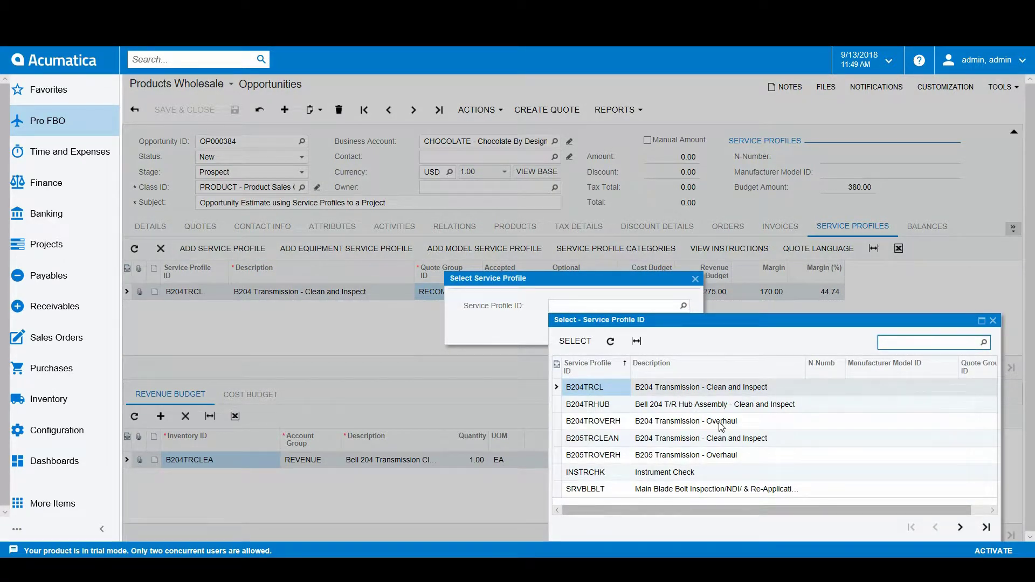
{"action": "double_click", "coordinate": [593, 421]}
{"action": "left_click", "coordinate": [636, 330]}
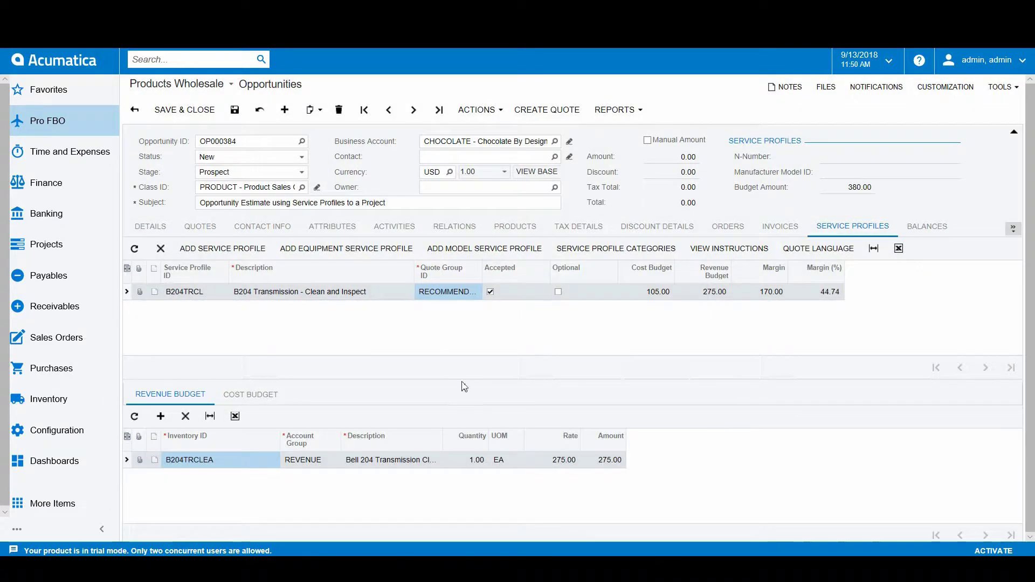
Step: In the B204TROVERH profile's cost budget, set the APMECH labor quantity to 7 hours and save the opportunity
{"action": "left_click", "coordinate": [214, 309]}
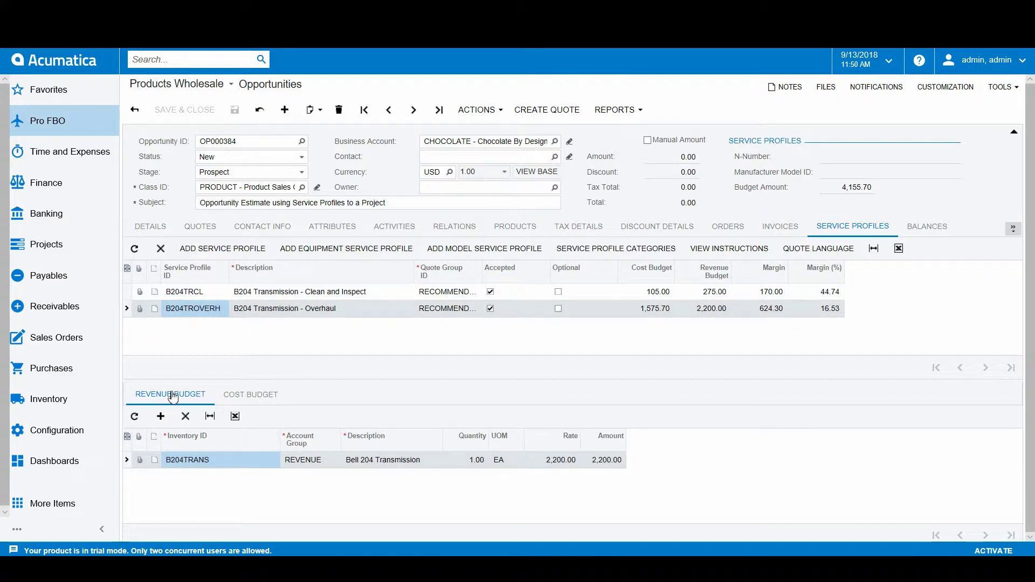
{"action": "left_click", "coordinate": [267, 394]}
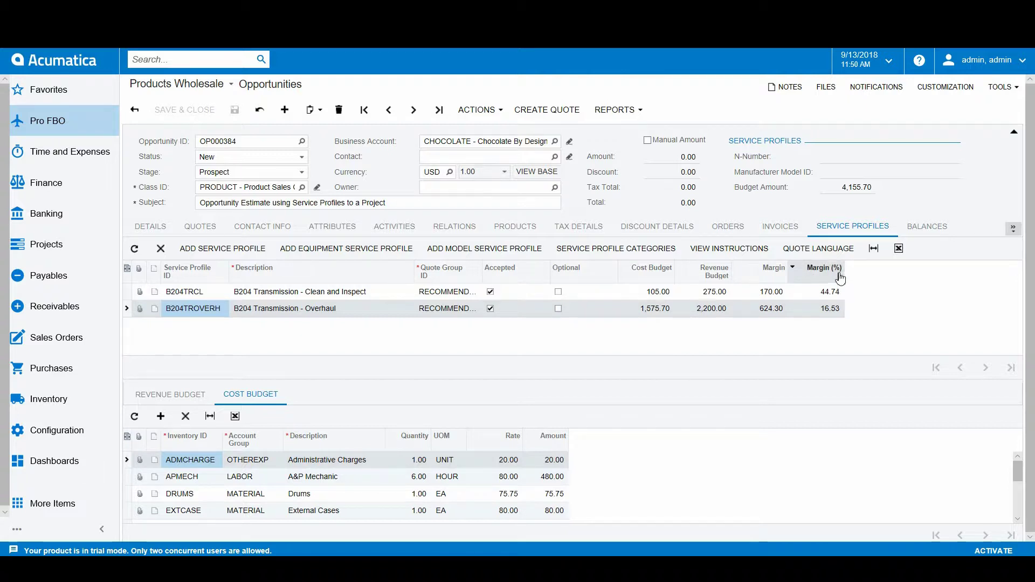
{"action": "left_click", "coordinate": [415, 479]}
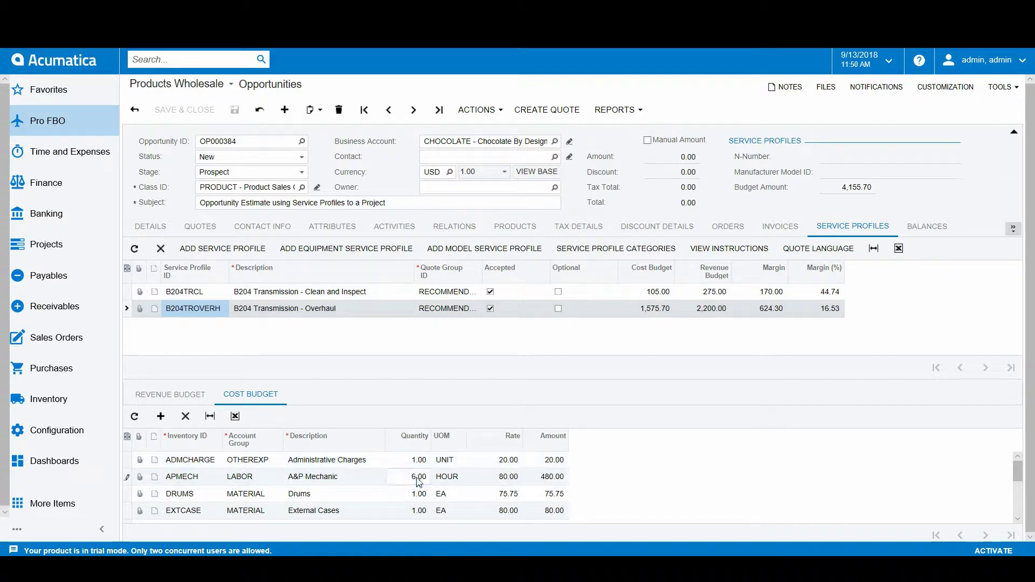
{"action": "type", "text": "7"}
{"action": "key", "text": "Tab"}
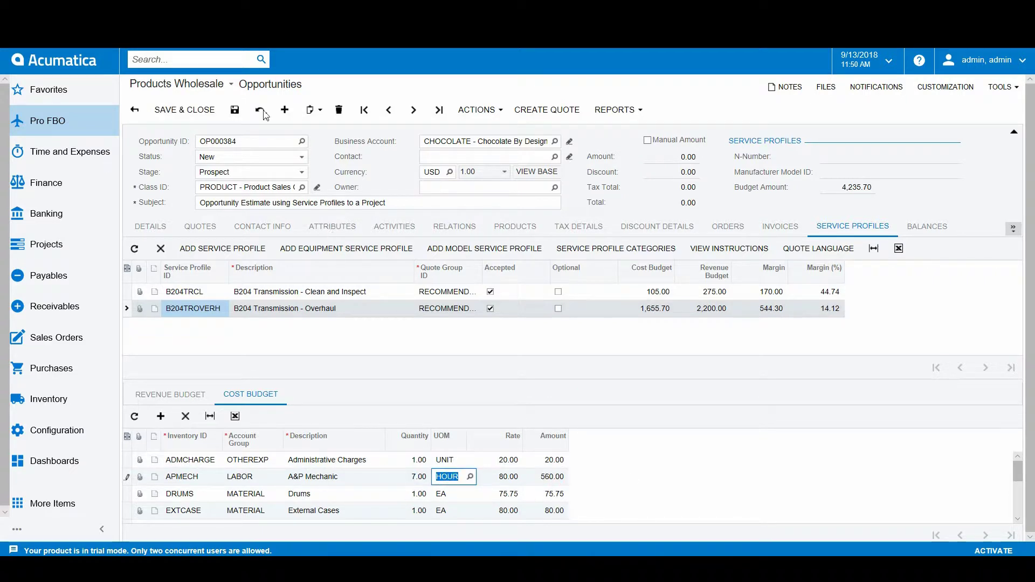
{"action": "left_click", "coordinate": [234, 110]}
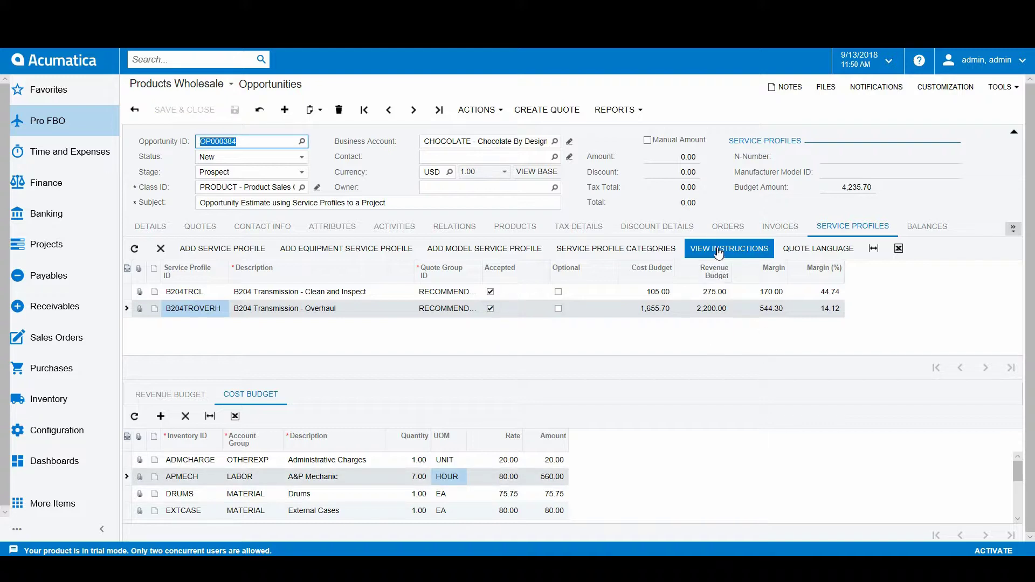
Step: Add the text "special instructions" below the last item of the B204 Transmission - Overhaul service profile's instructions
{"action": "left_click", "coordinate": [366, 306]}
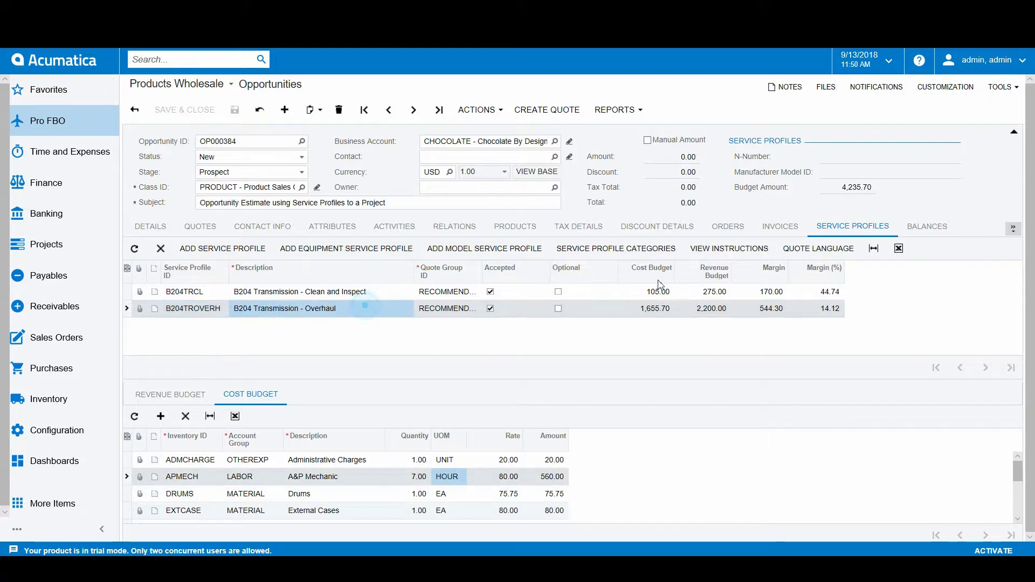
{"action": "left_click", "coordinate": [744, 248]}
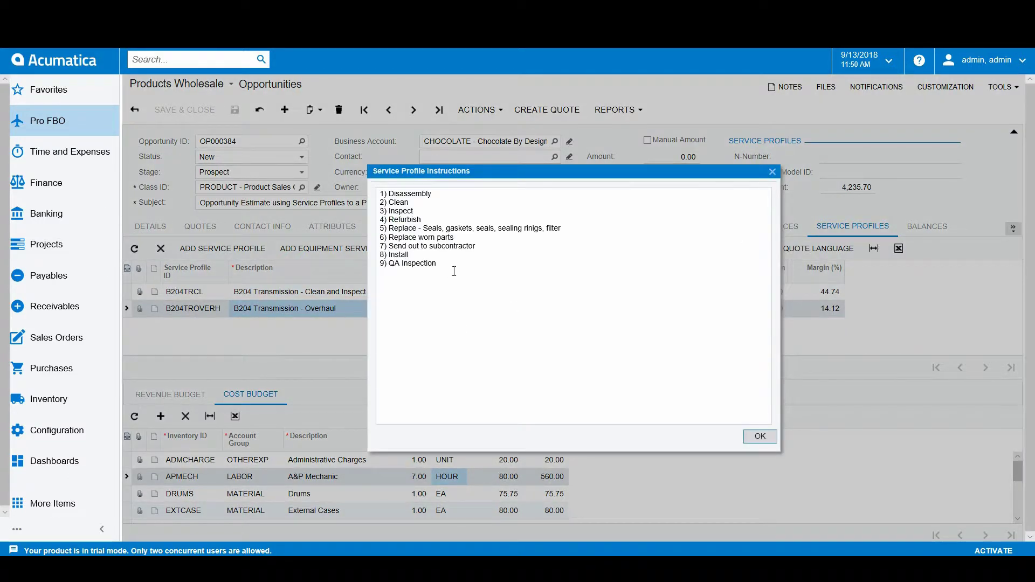
{"action": "left_click", "coordinate": [455, 271]}
{"action": "left_click", "coordinate": [451, 269]}
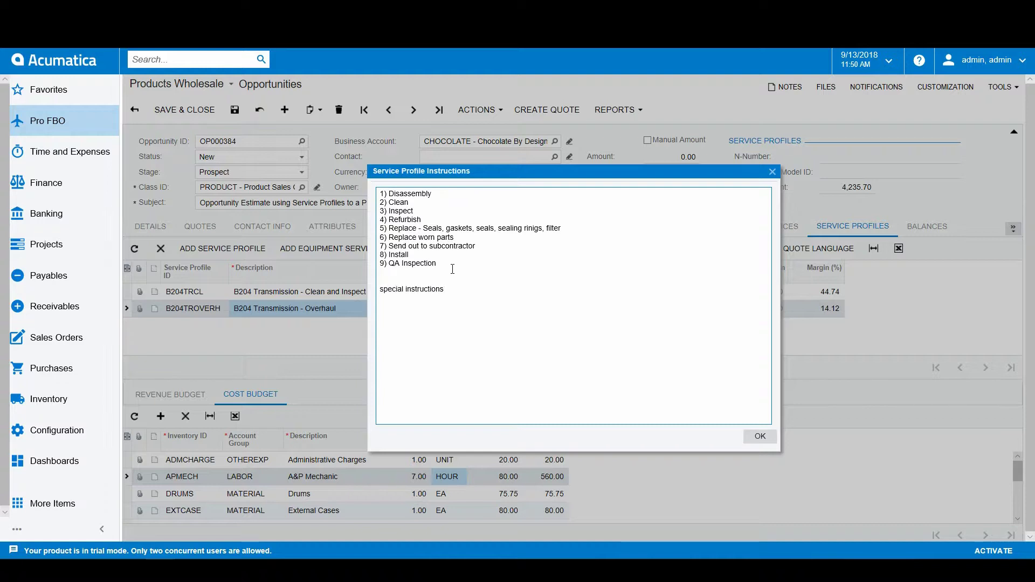
{"action": "left_click", "coordinate": [763, 438]}
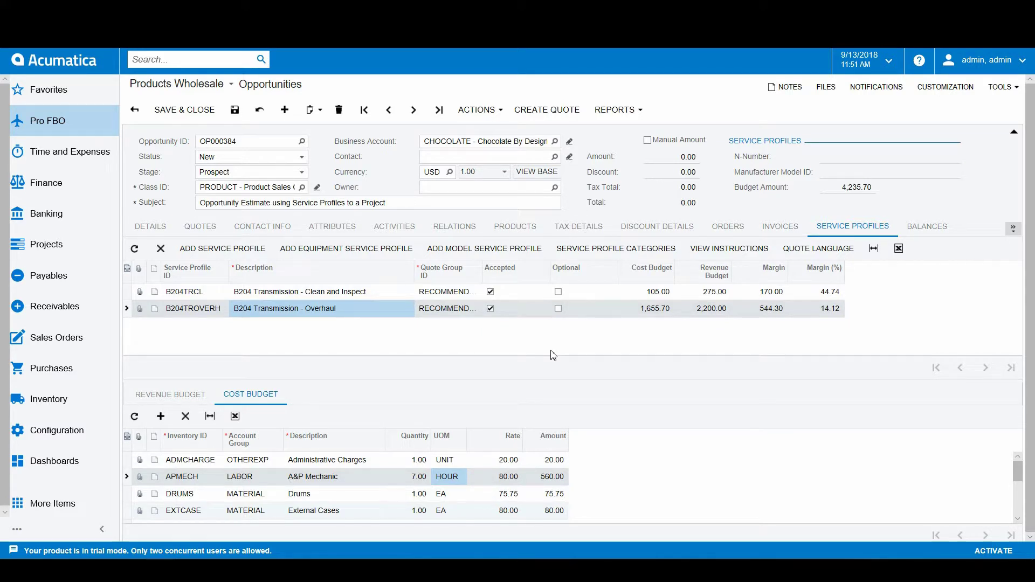
Step: Check the project assignment in the opportunity's details and run Sync Project to generate a project from the estimate
{"action": "left_click", "coordinate": [151, 232]}
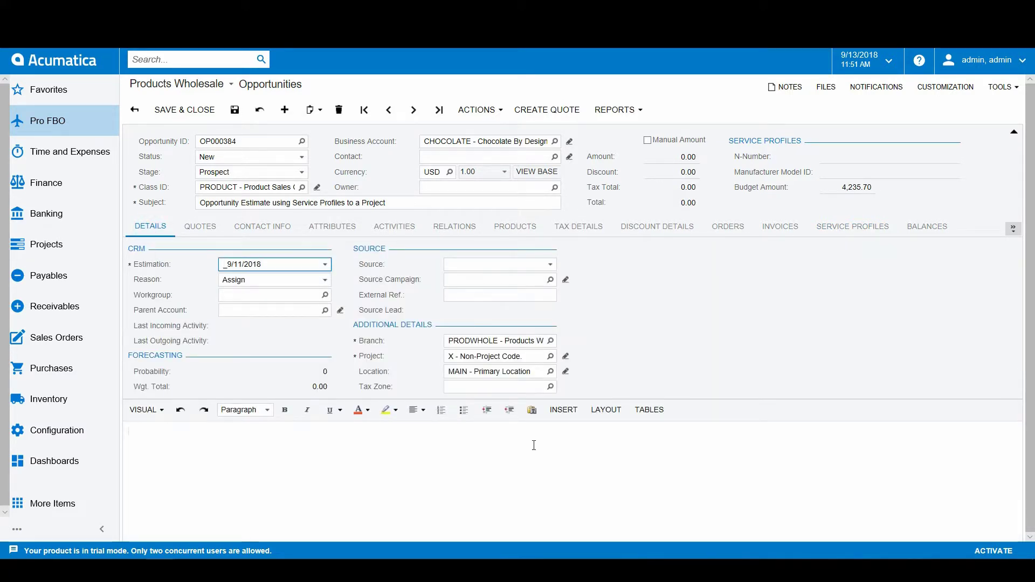
{"action": "left_click", "coordinate": [475, 360]}
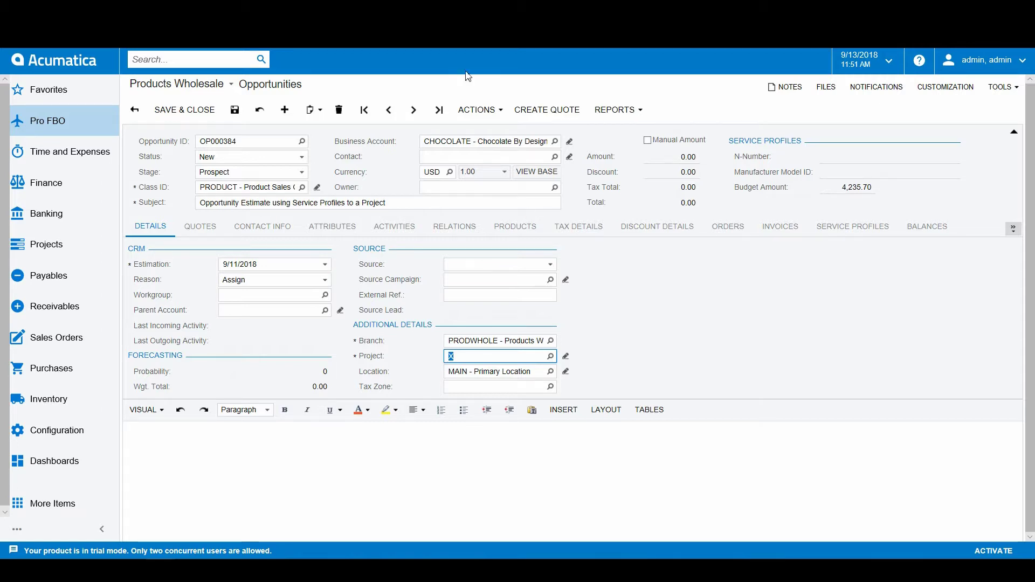
{"action": "left_click", "coordinate": [500, 112]}
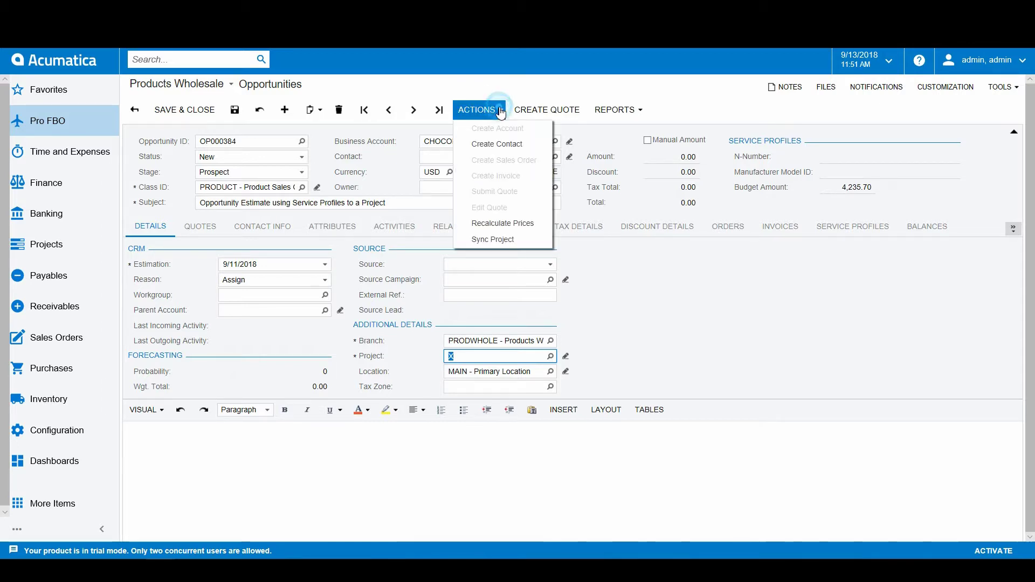
{"action": "left_click", "coordinate": [519, 241]}
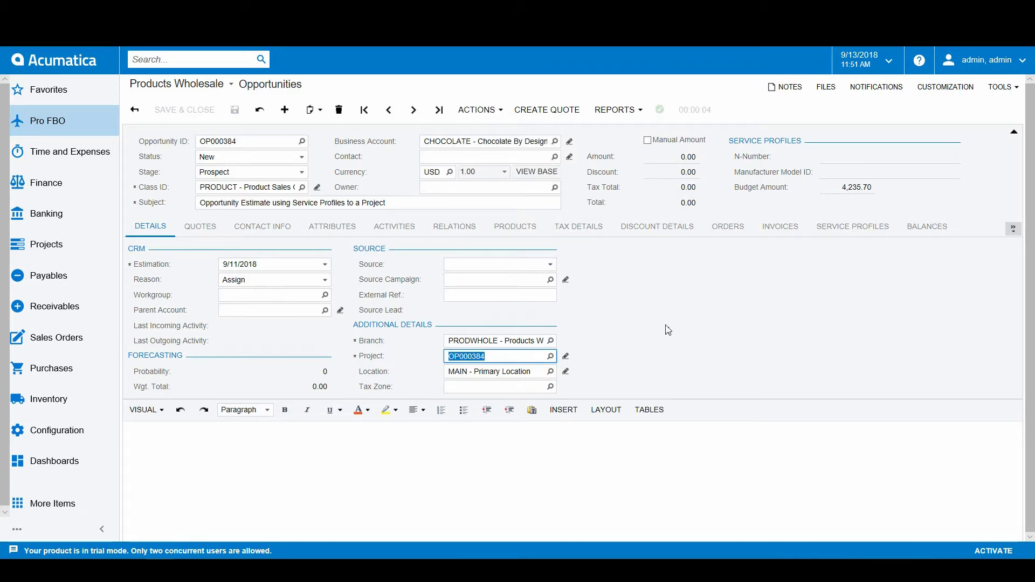
Step: Open the project linked to the opportunity and examine its tasks, revenue budget, cost budget and balances
{"action": "left_click", "coordinate": [566, 358]}
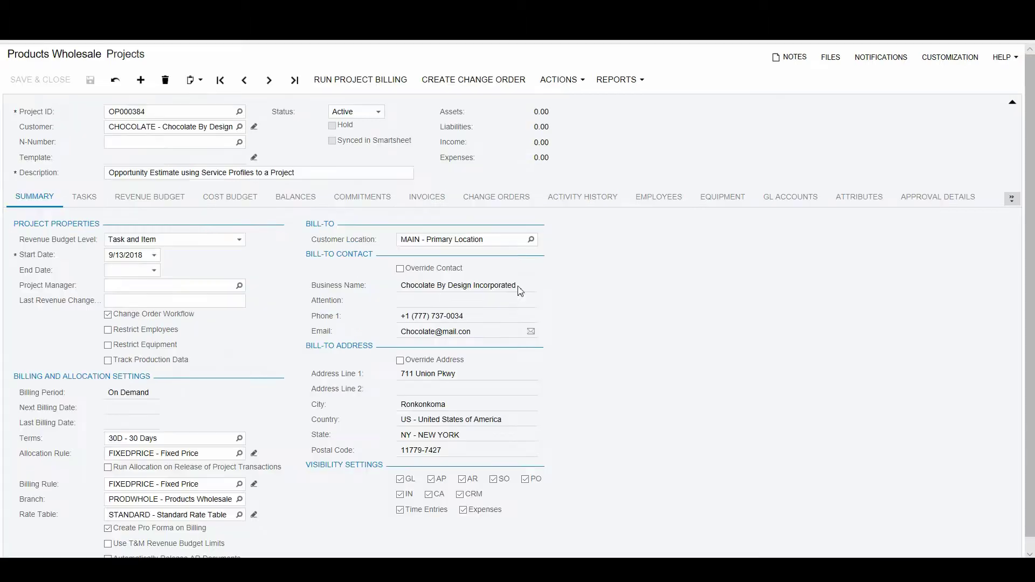
{"action": "left_click", "coordinate": [84, 197]}
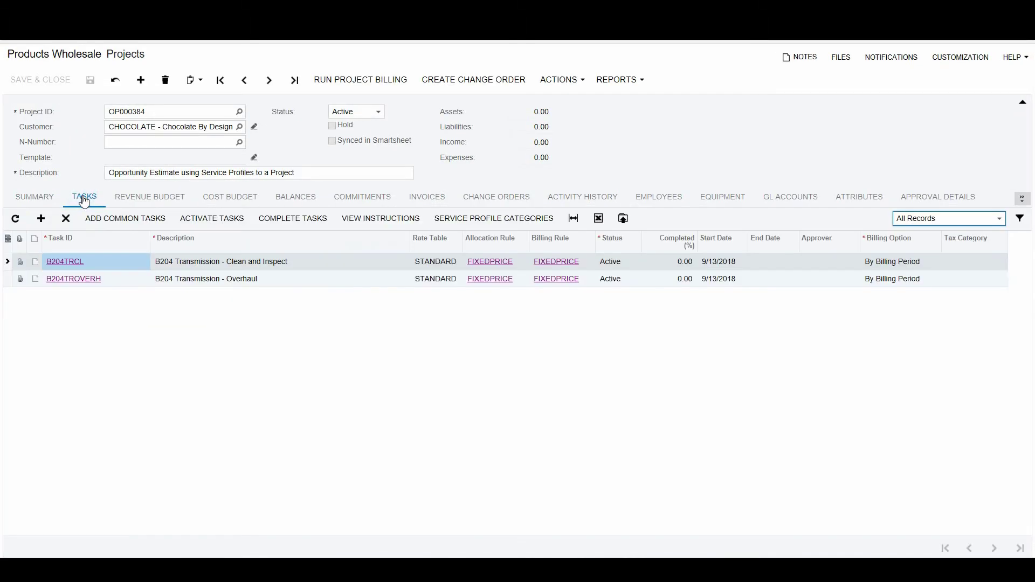
{"action": "left_click", "coordinate": [109, 280]}
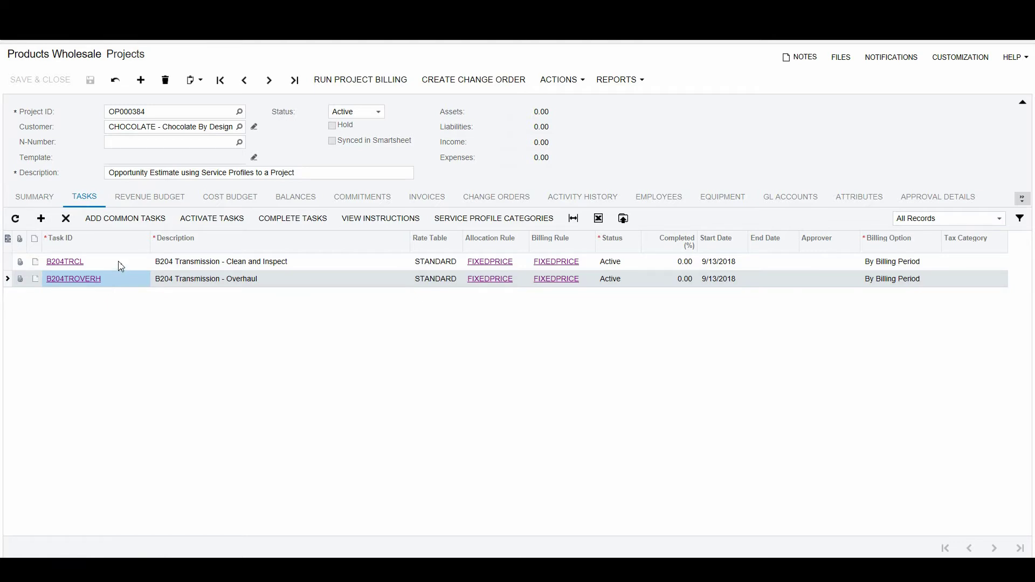
{"action": "left_click", "coordinate": [145, 198]}
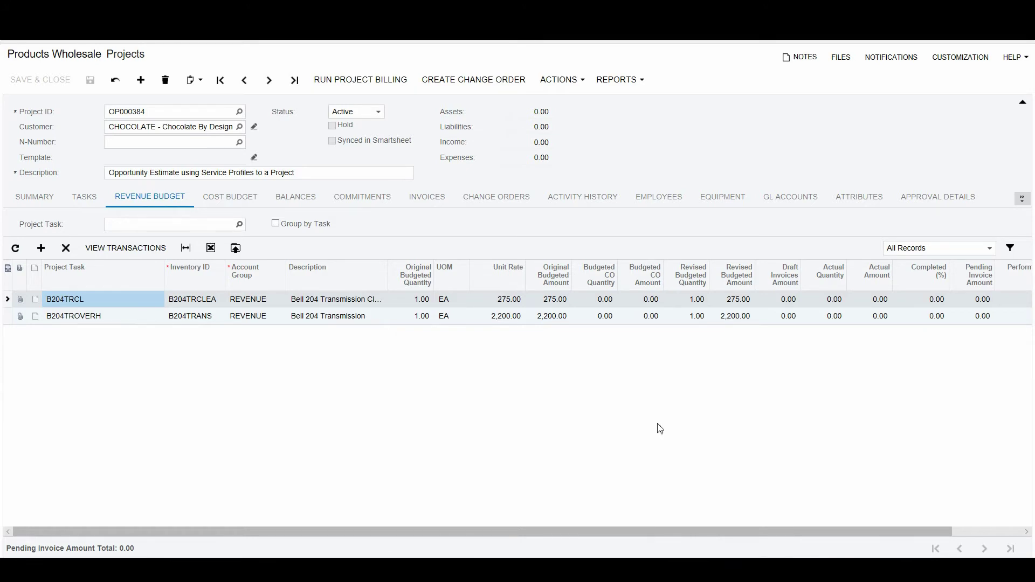
{"action": "left_click", "coordinate": [255, 200]}
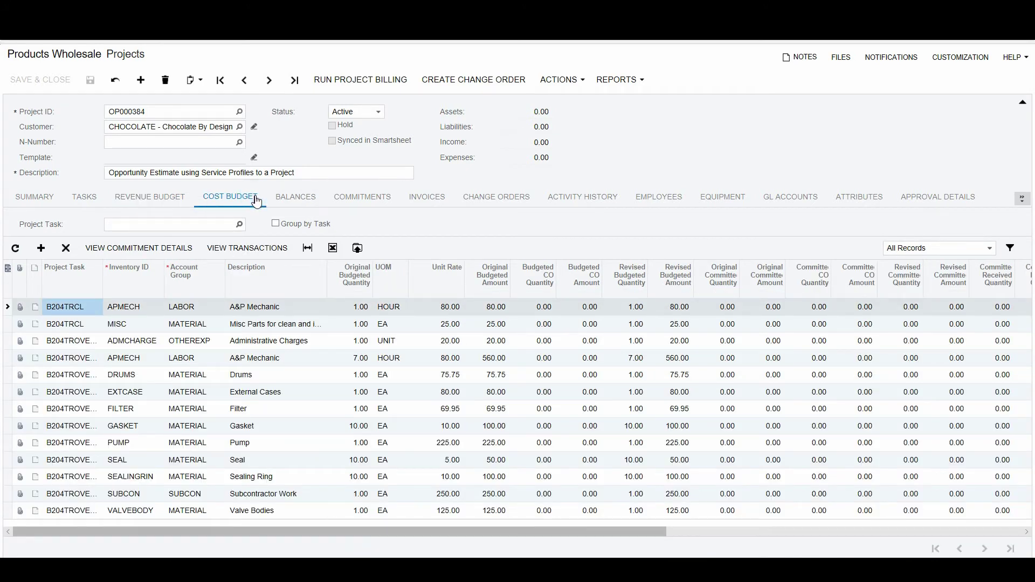
{"action": "left_click", "coordinate": [309, 198]}
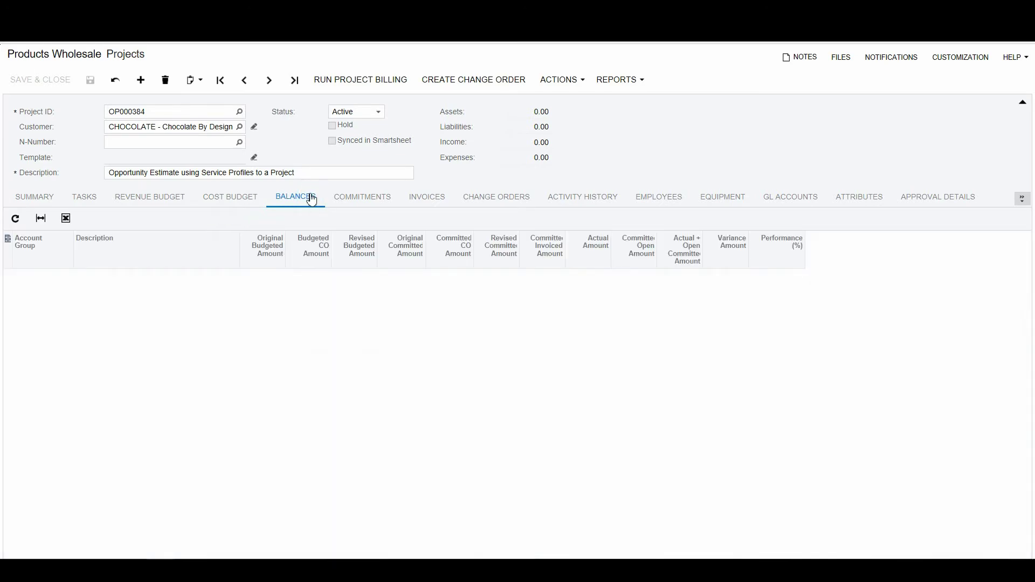